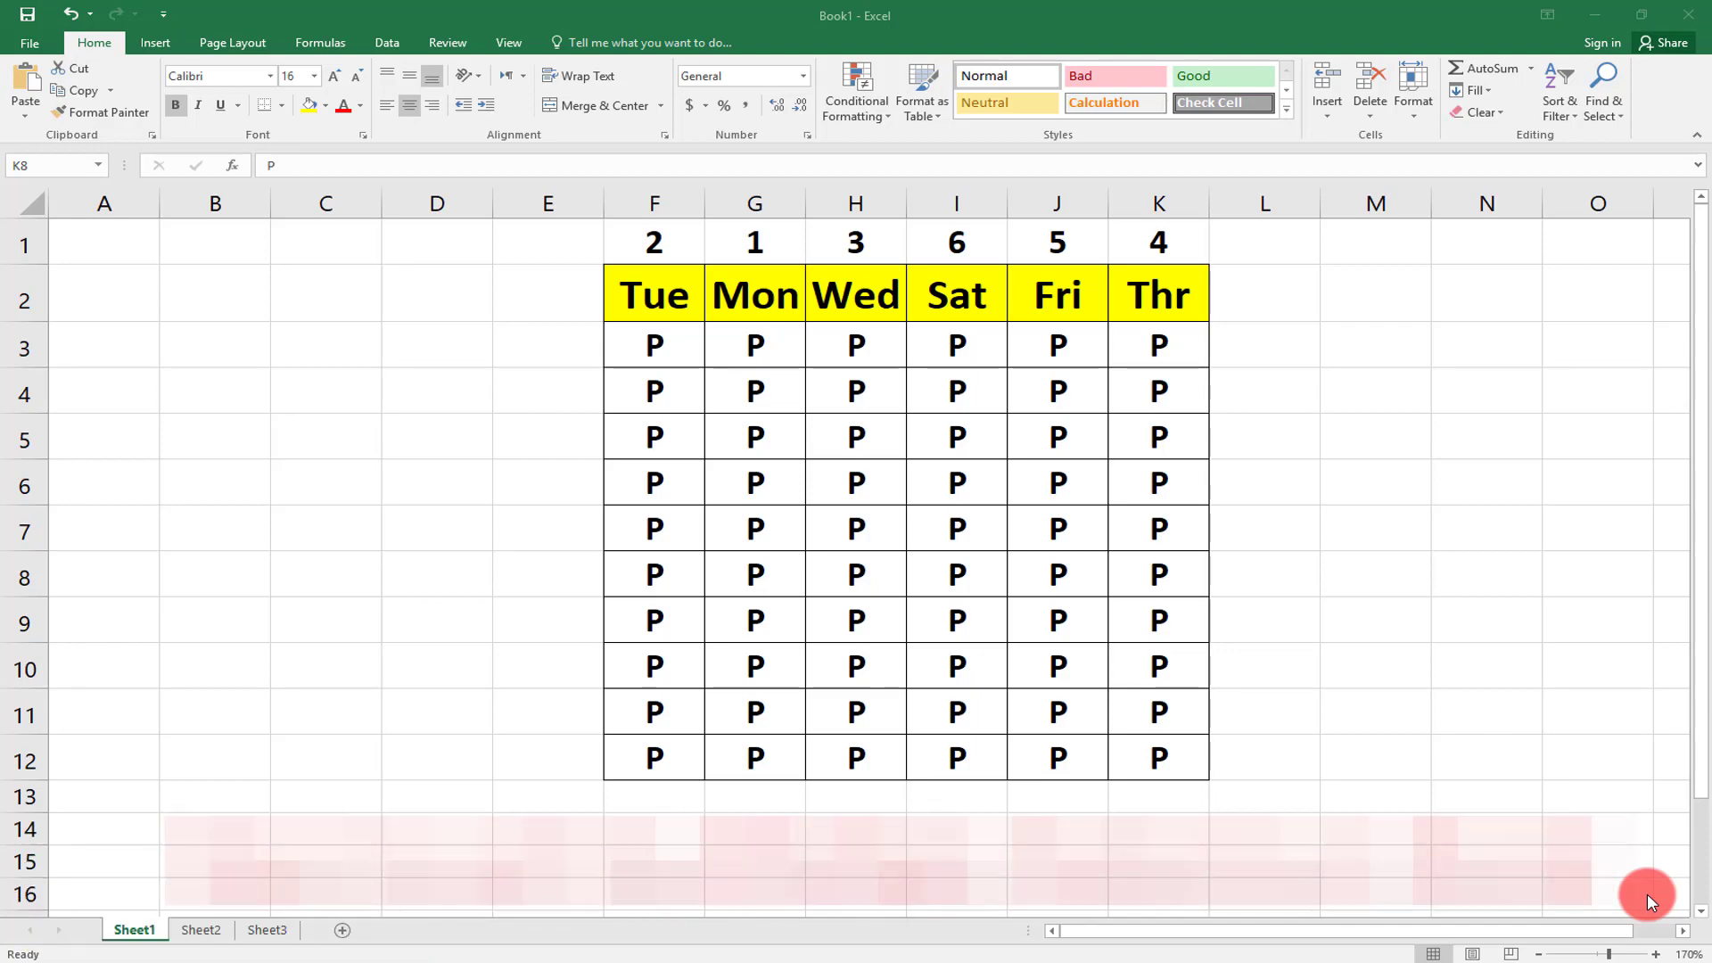
Step: Select parts of the weekday table and the headings around Tue
{"action": "left_click", "coordinate": [684, 298]}
{"action": "left_click_drag", "start_coordinate": [683, 298], "coordinate": [1165, 744]}
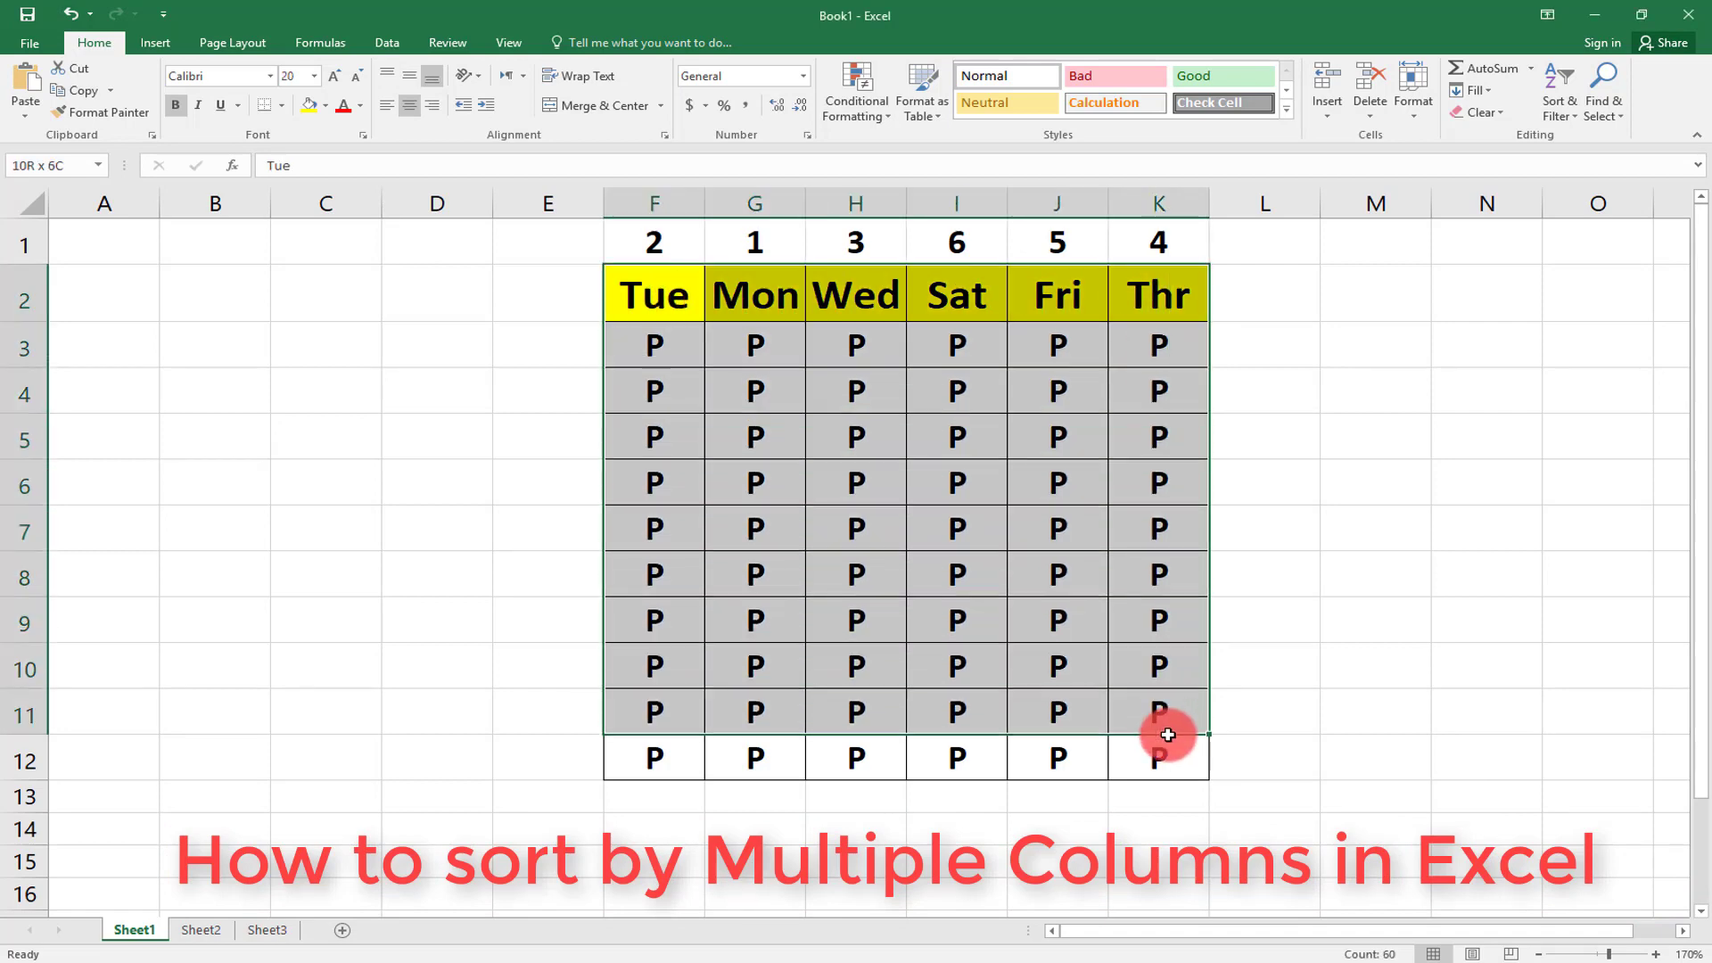
{"action": "left_click", "coordinate": [685, 294]}
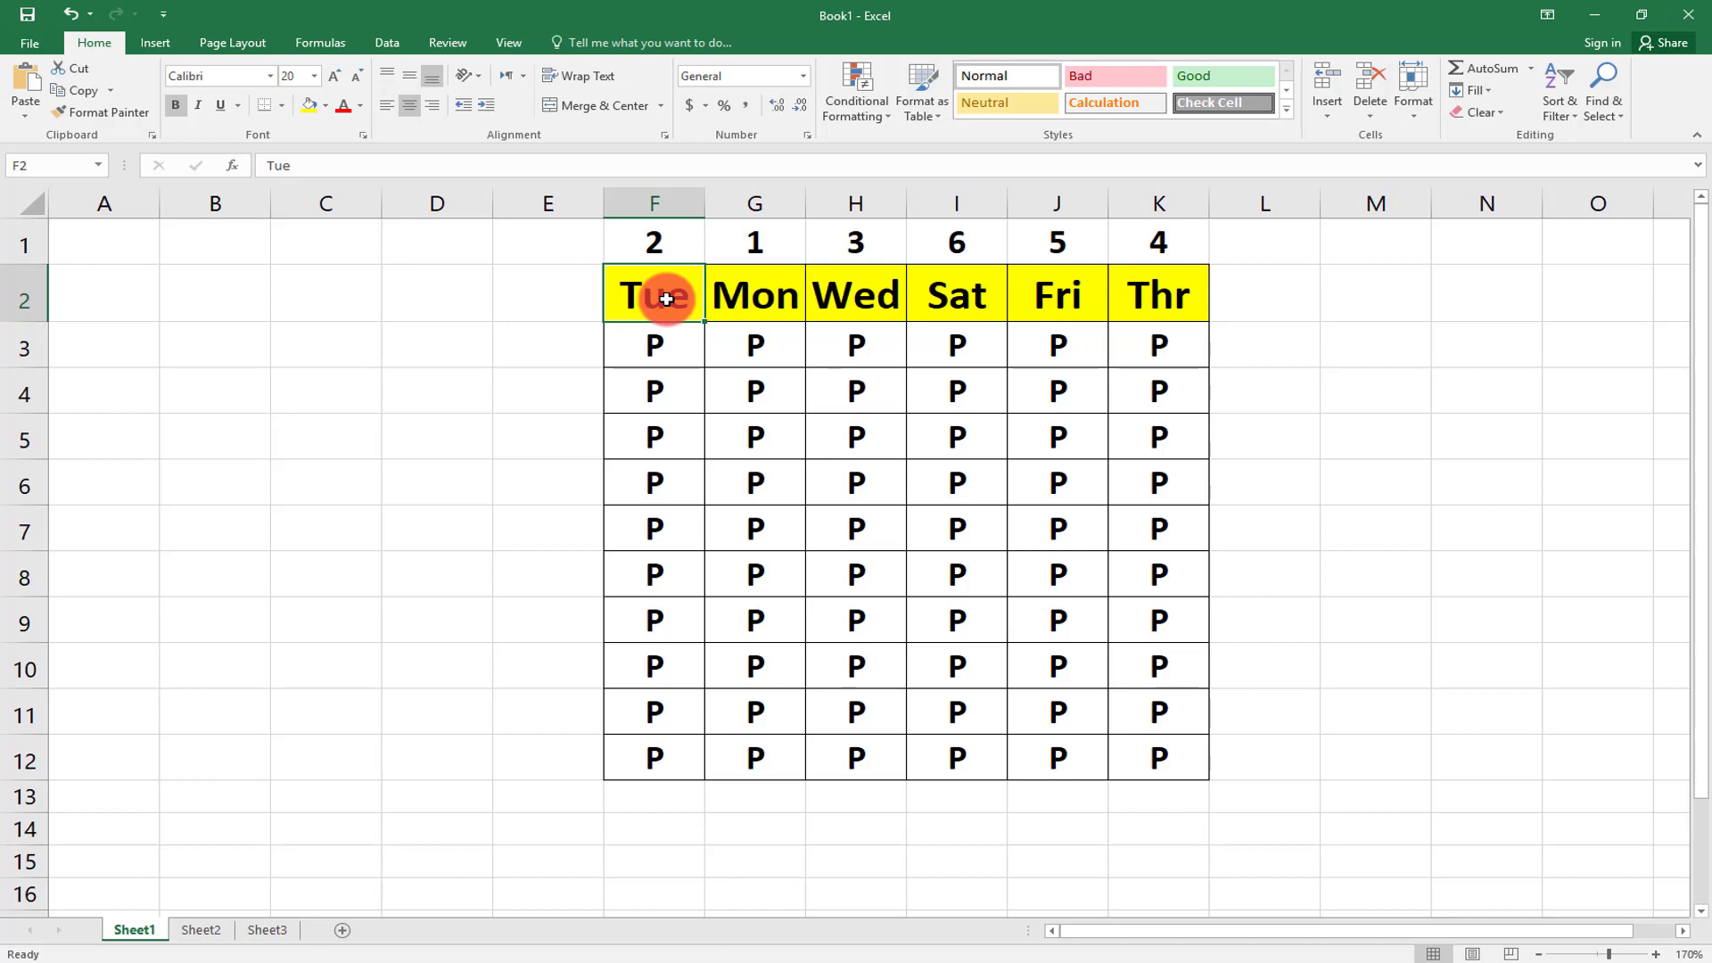
{"action": "left_click_drag", "start_coordinate": [666, 299], "coordinate": [1145, 303]}
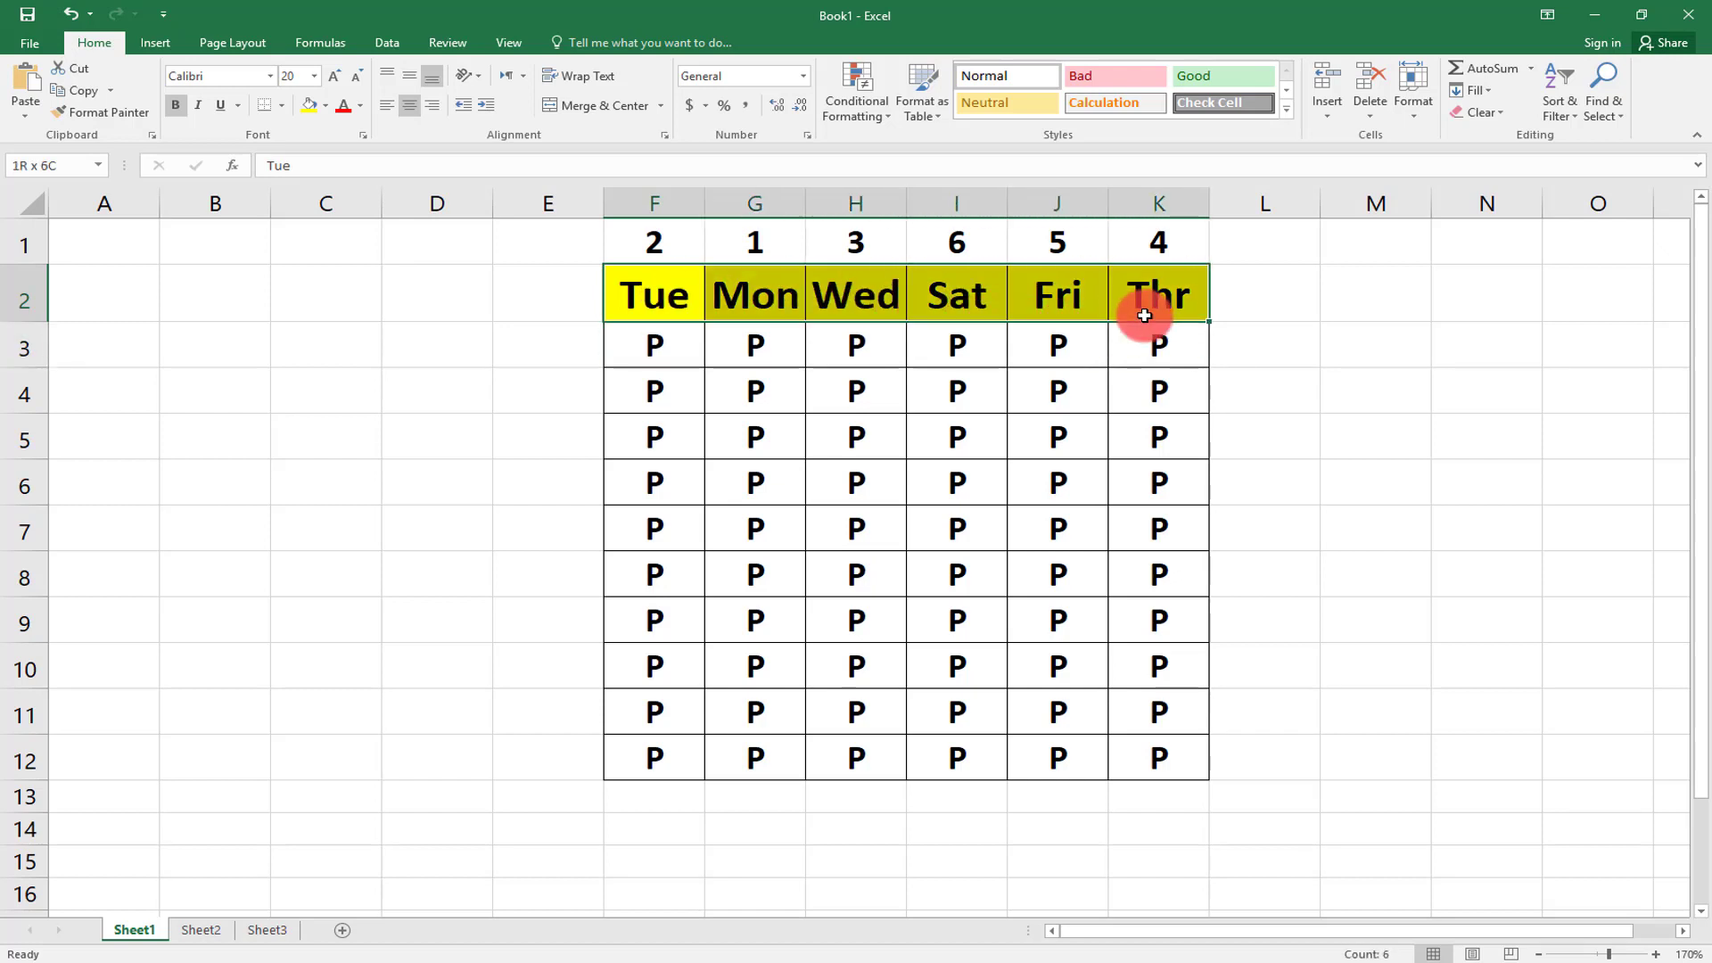
{"action": "left_click", "coordinate": [663, 282]}
{"action": "left_click", "coordinate": [670, 242]}
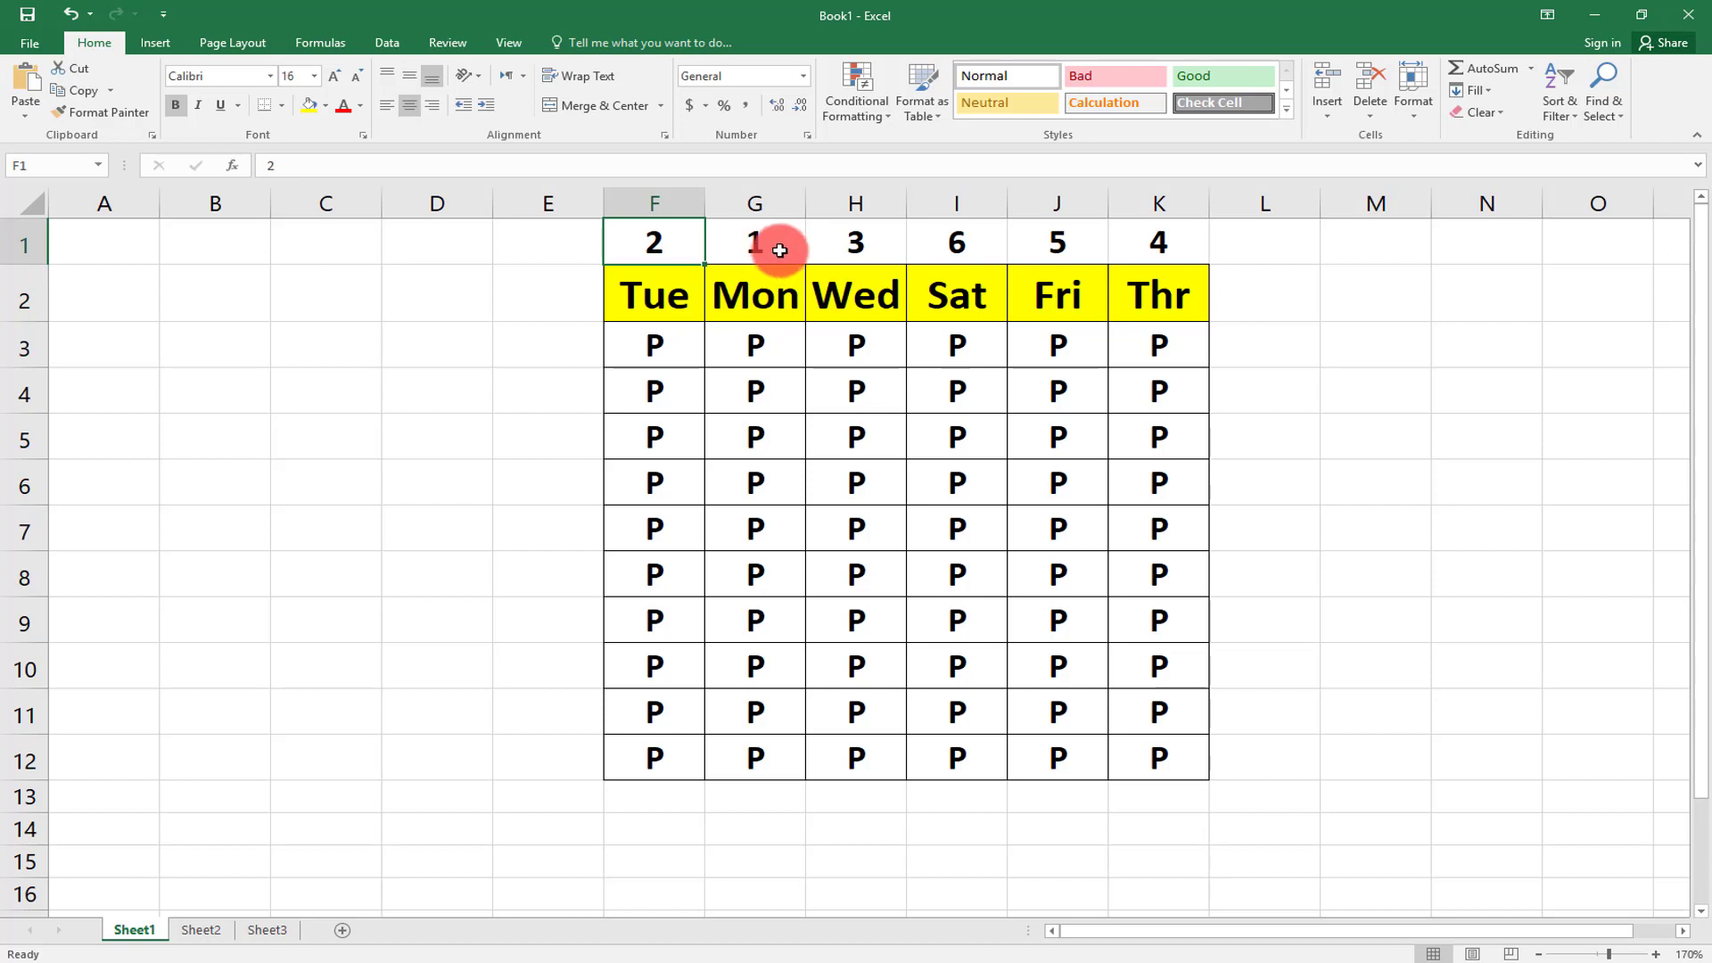
Step: Check the helper numbers above Mon, Tue, Wed, Thr, Fri and Sat in turn
{"action": "left_click", "coordinate": [772, 236]}
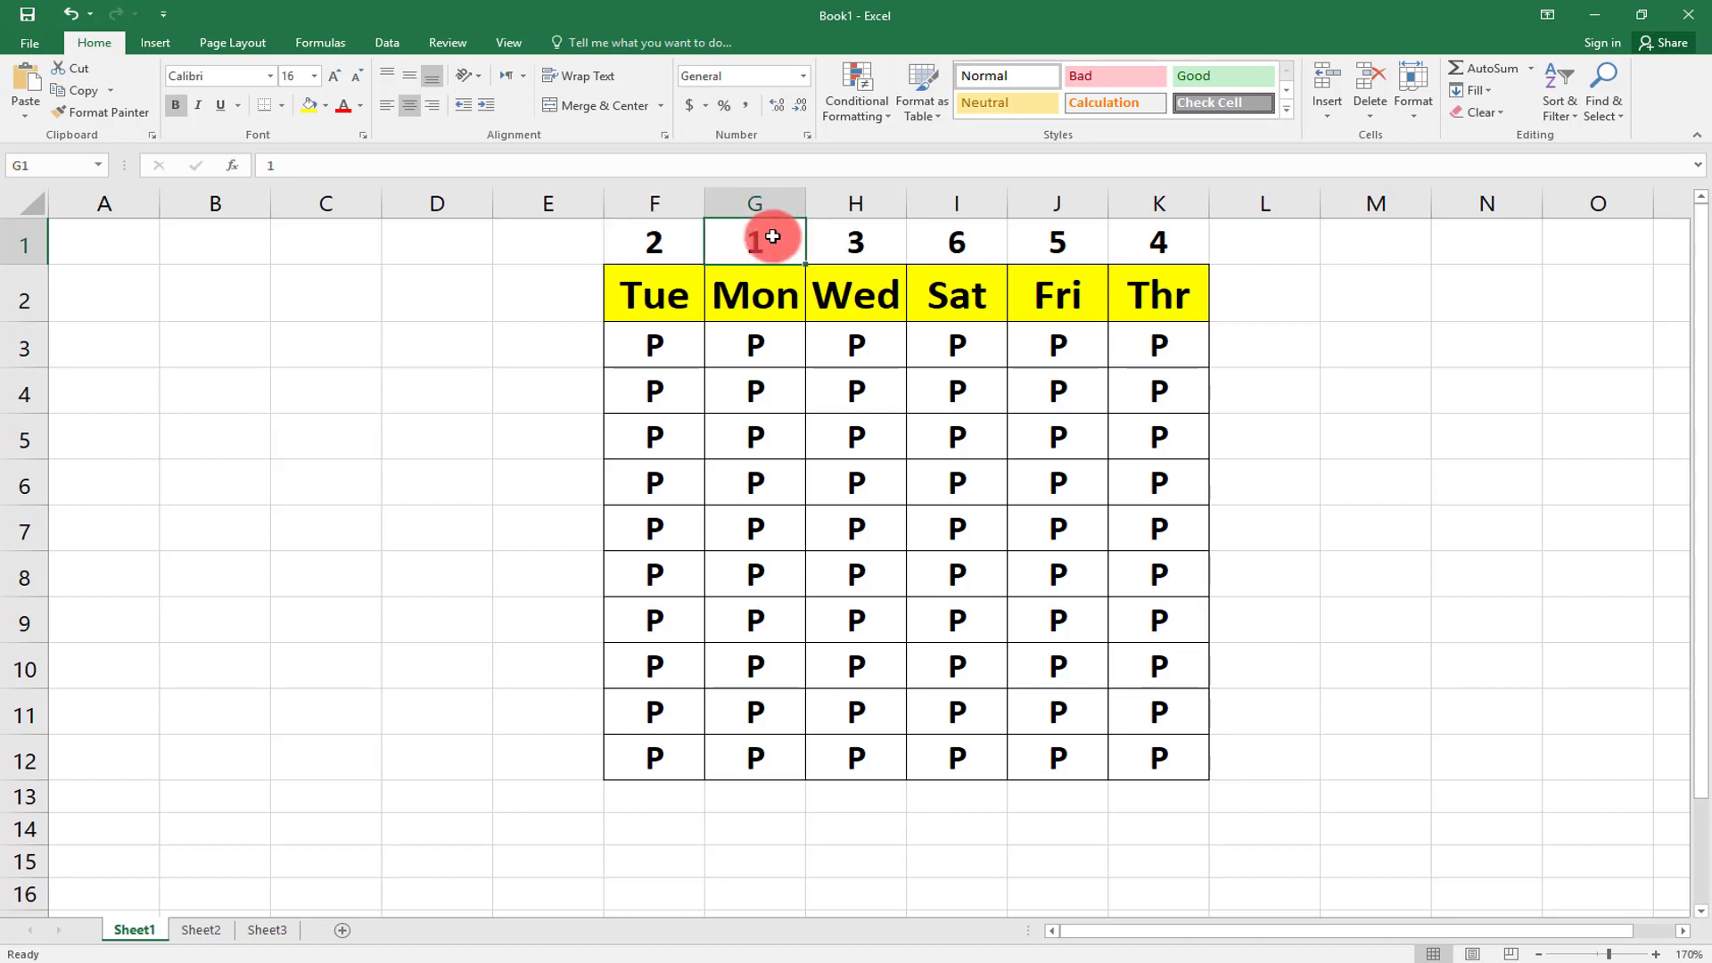
{"action": "left_click", "coordinate": [662, 239]}
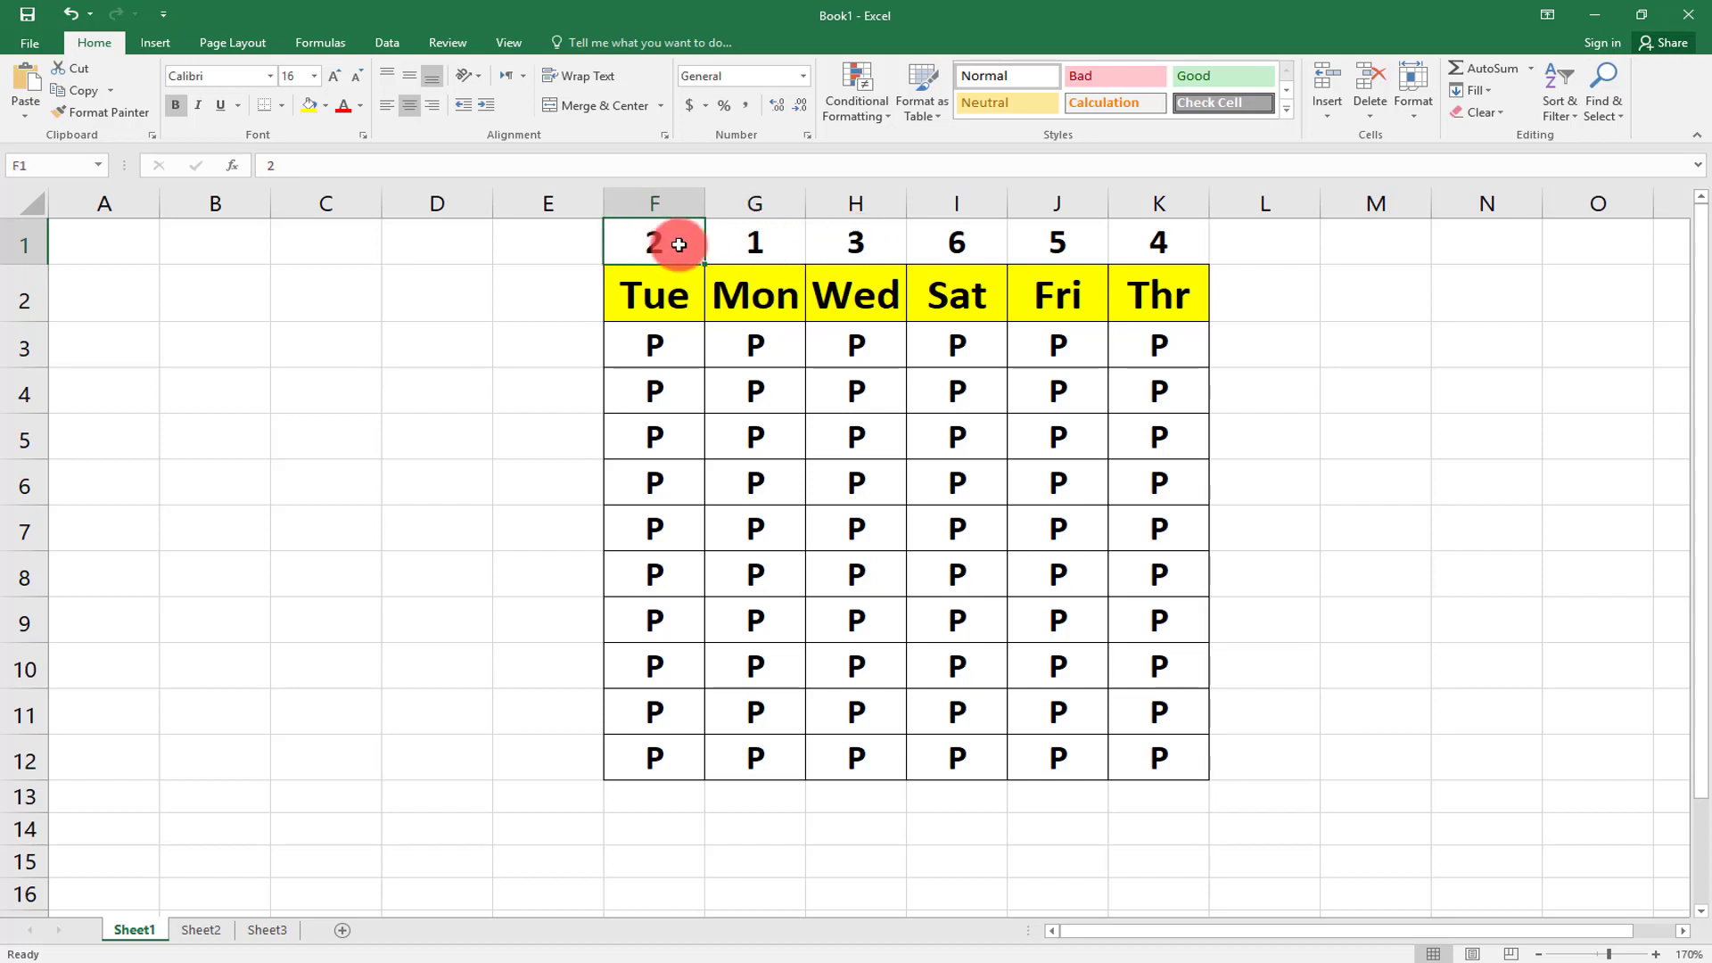
{"action": "left_click", "coordinate": [846, 242]}
{"action": "left_click", "coordinate": [1157, 241]}
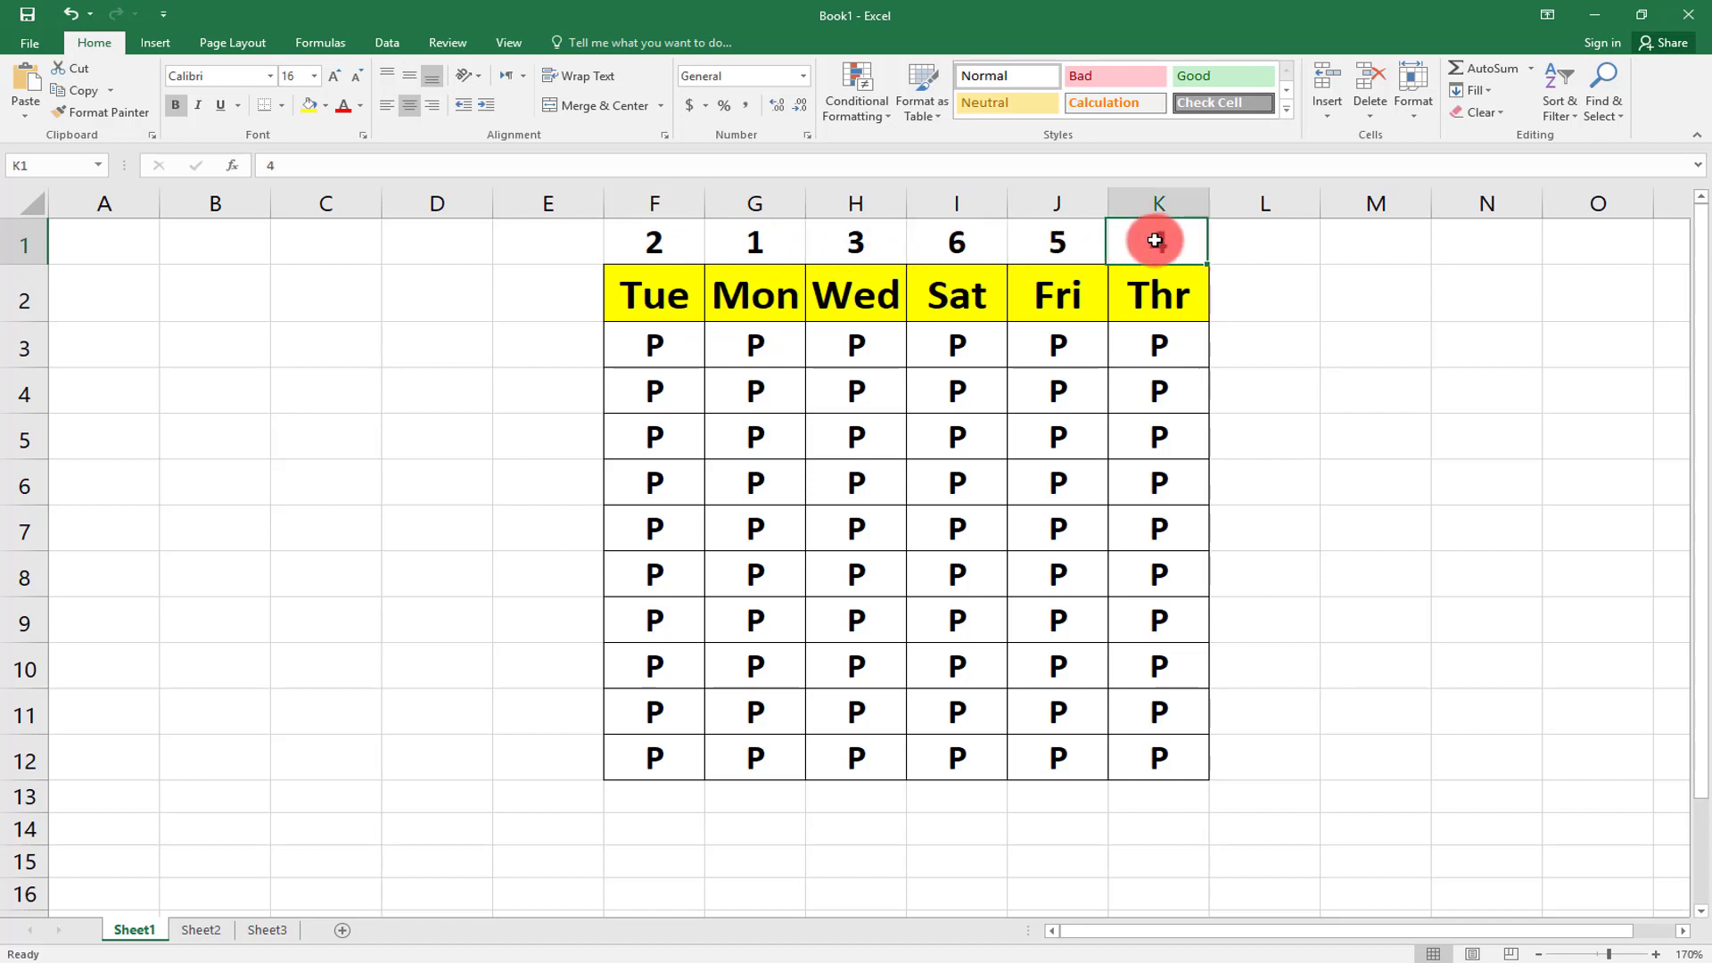
{"action": "left_click", "coordinate": [1072, 242]}
{"action": "left_click", "coordinate": [967, 241]}
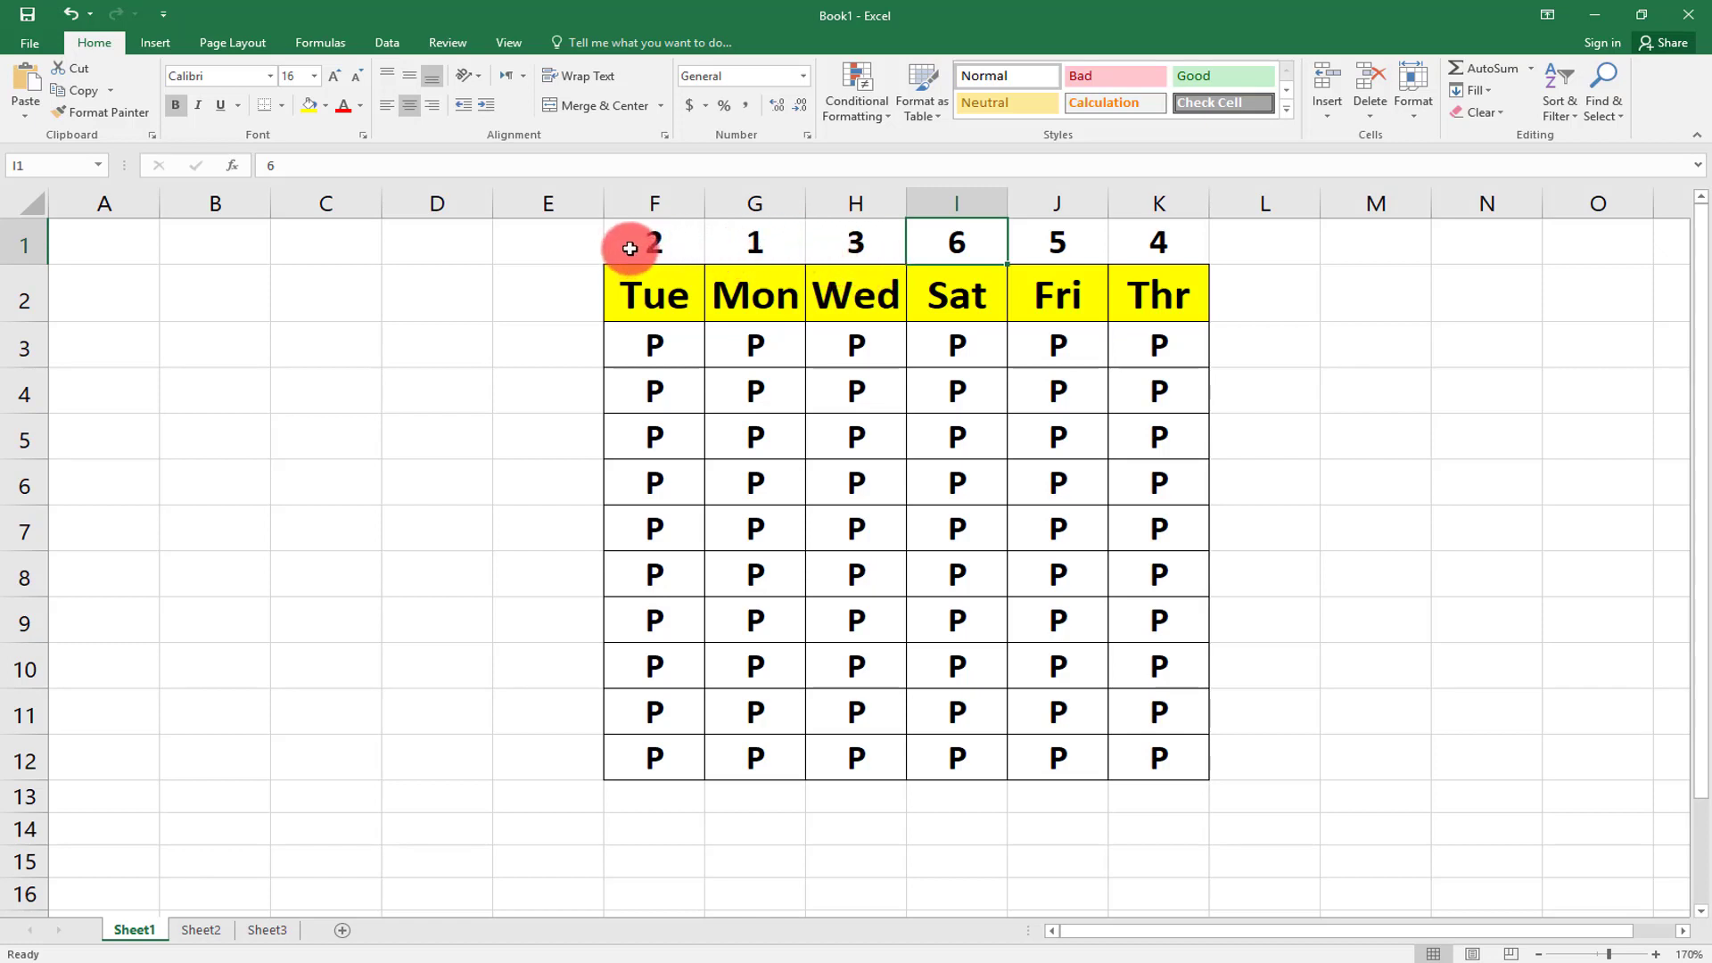
Step: Select F1:K12 with the helper row and bring up the Sort dialog
{"action": "mouse_move", "coordinate": [629, 247]}
{"action": "left_mouse_down"}
{"action": "mouse_move", "coordinate": [1139, 278]}
{"action": "mouse_move", "coordinate": [1147, 754]}
{"action": "left_mouse_up"}
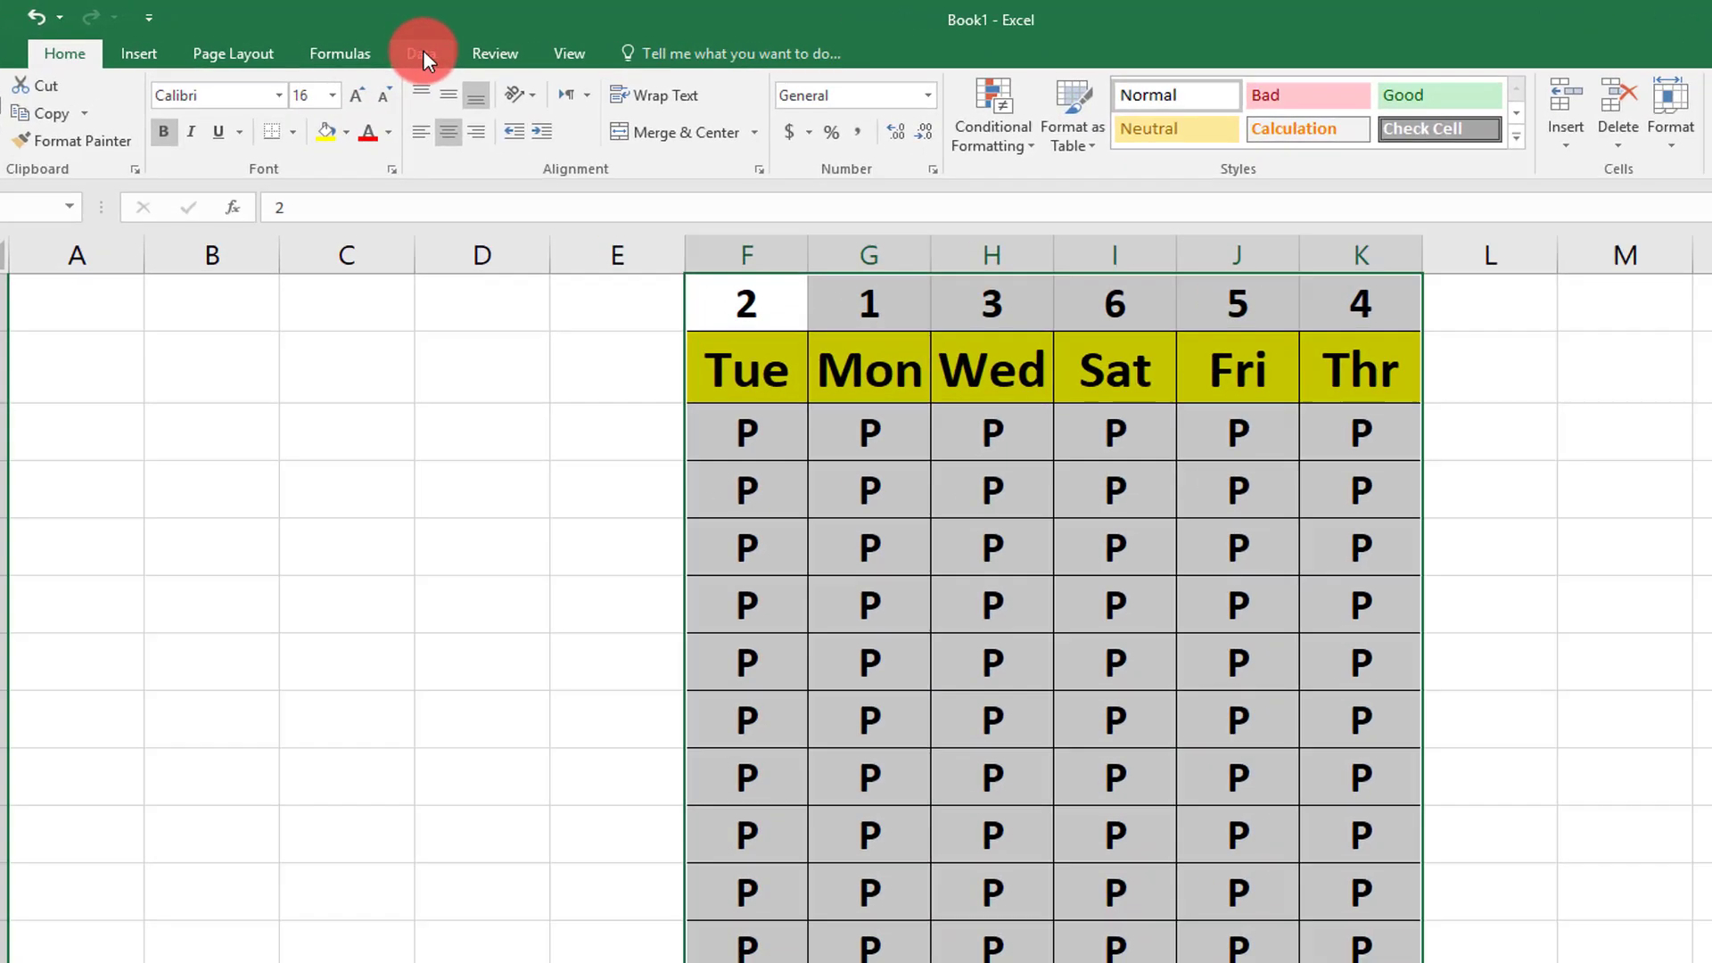
{"action": "left_click", "coordinate": [423, 54]}
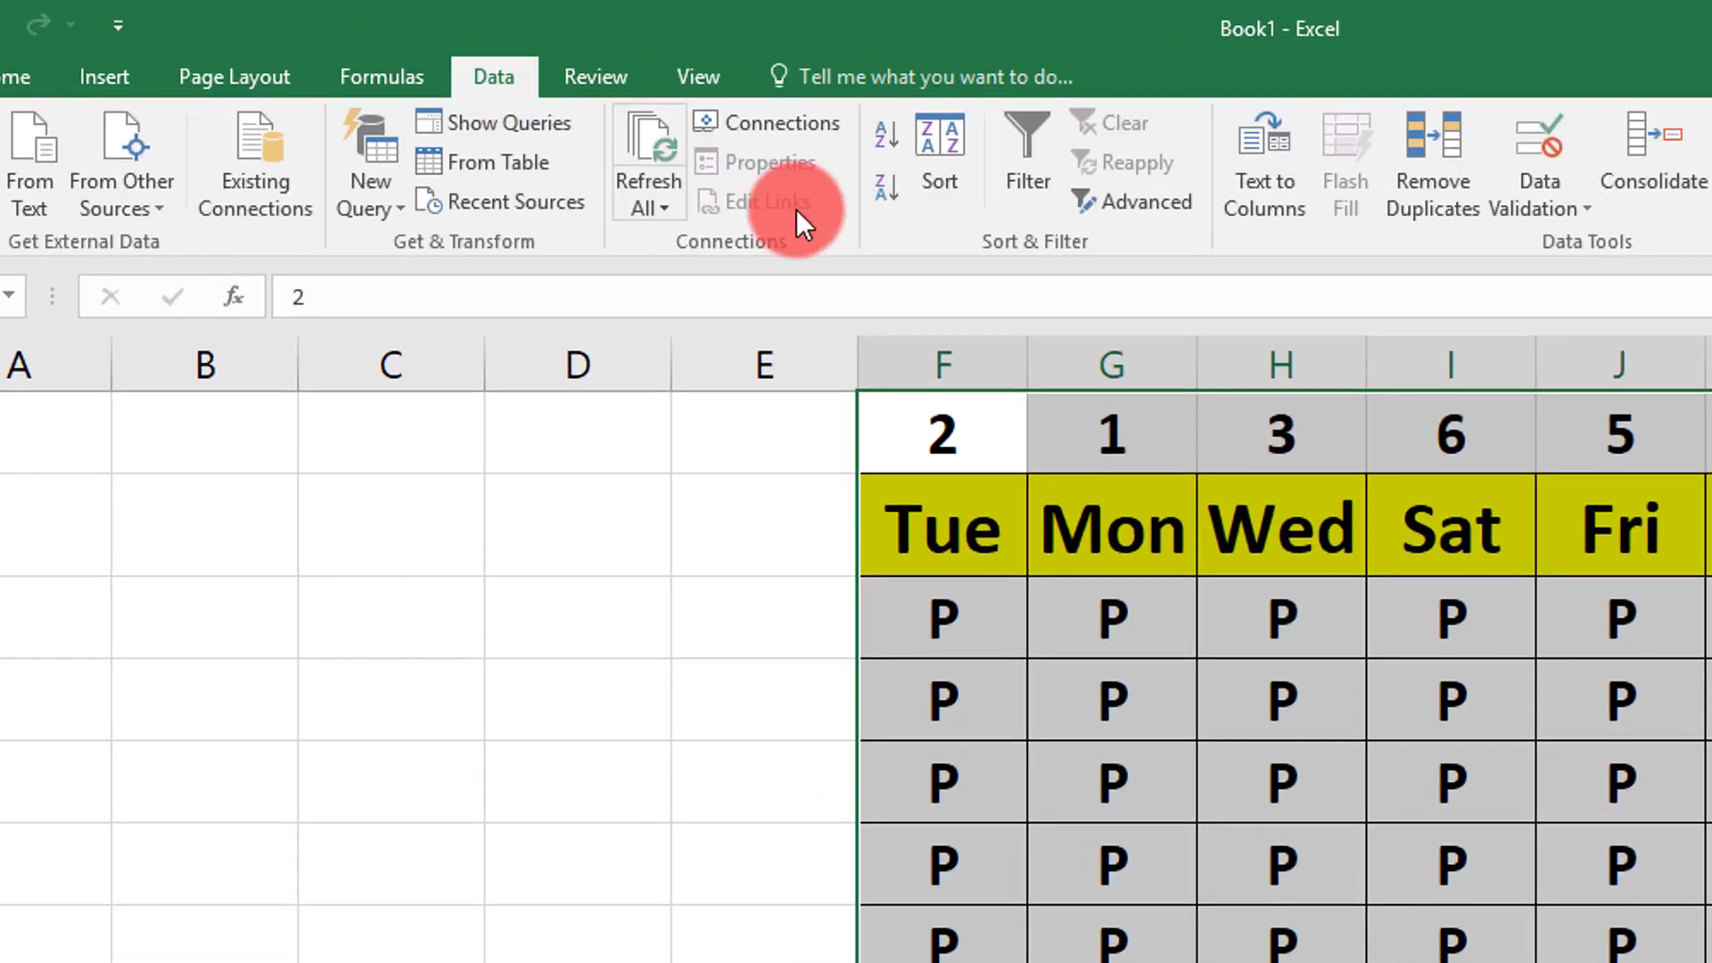
{"action": "left_click", "coordinate": [942, 164]}
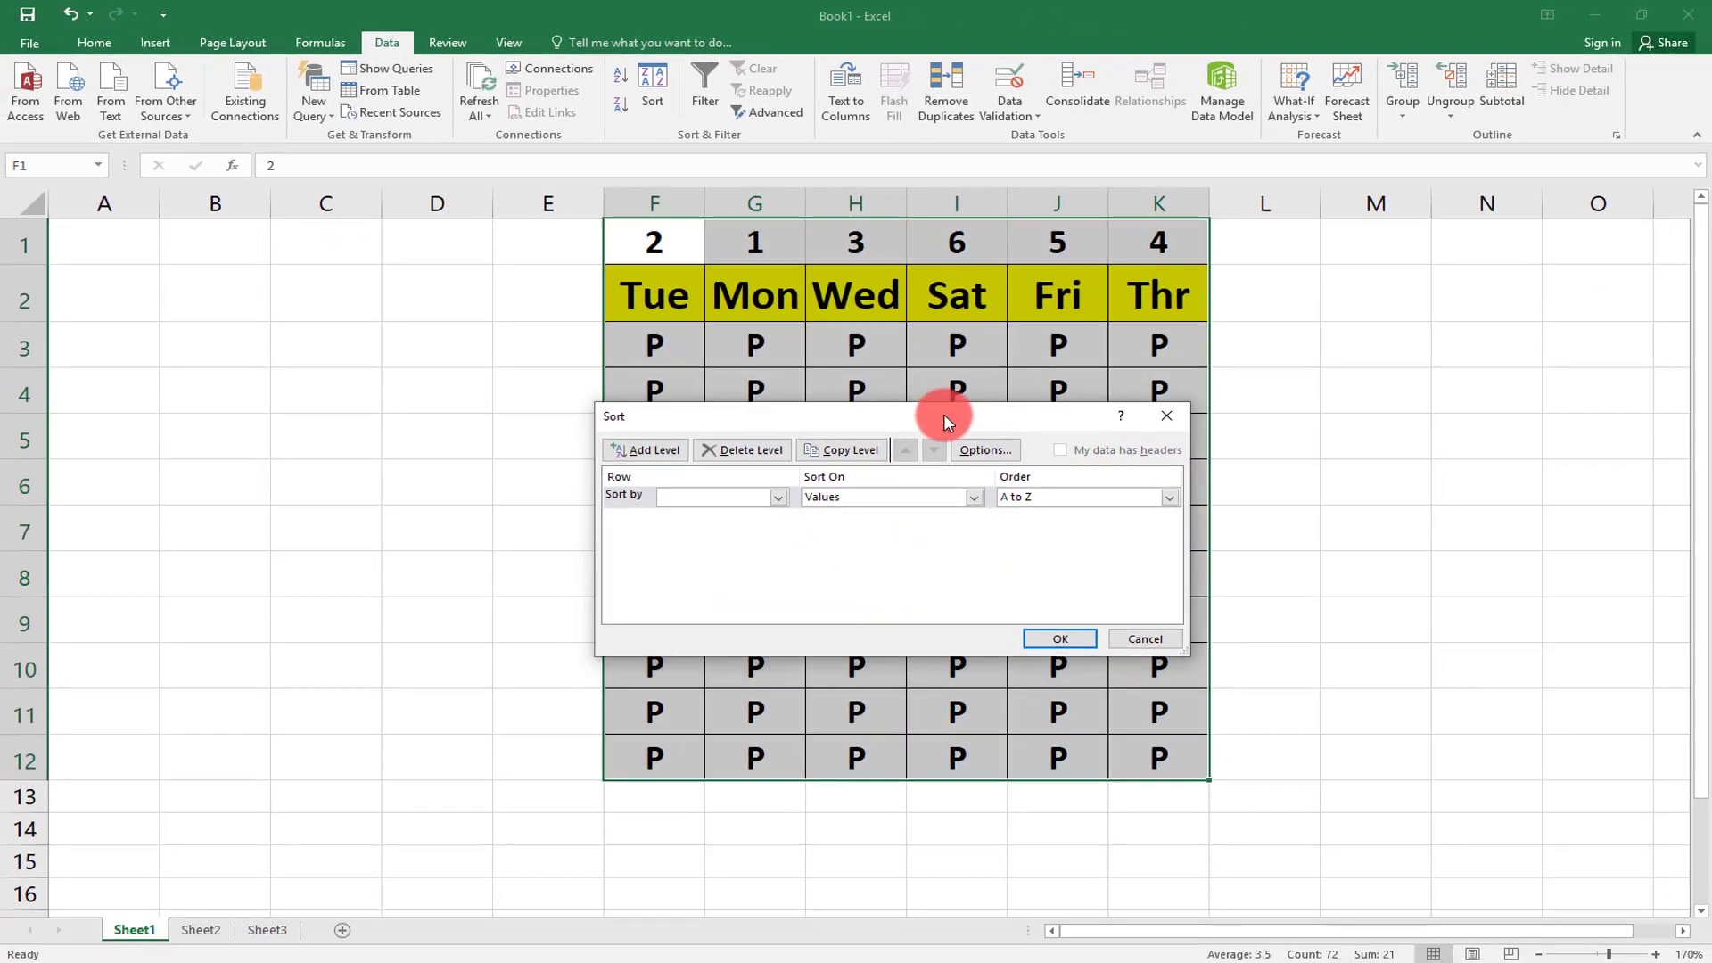
{"action": "left_click_drag", "start_coordinate": [956, 439], "coordinate": [954, 410]}
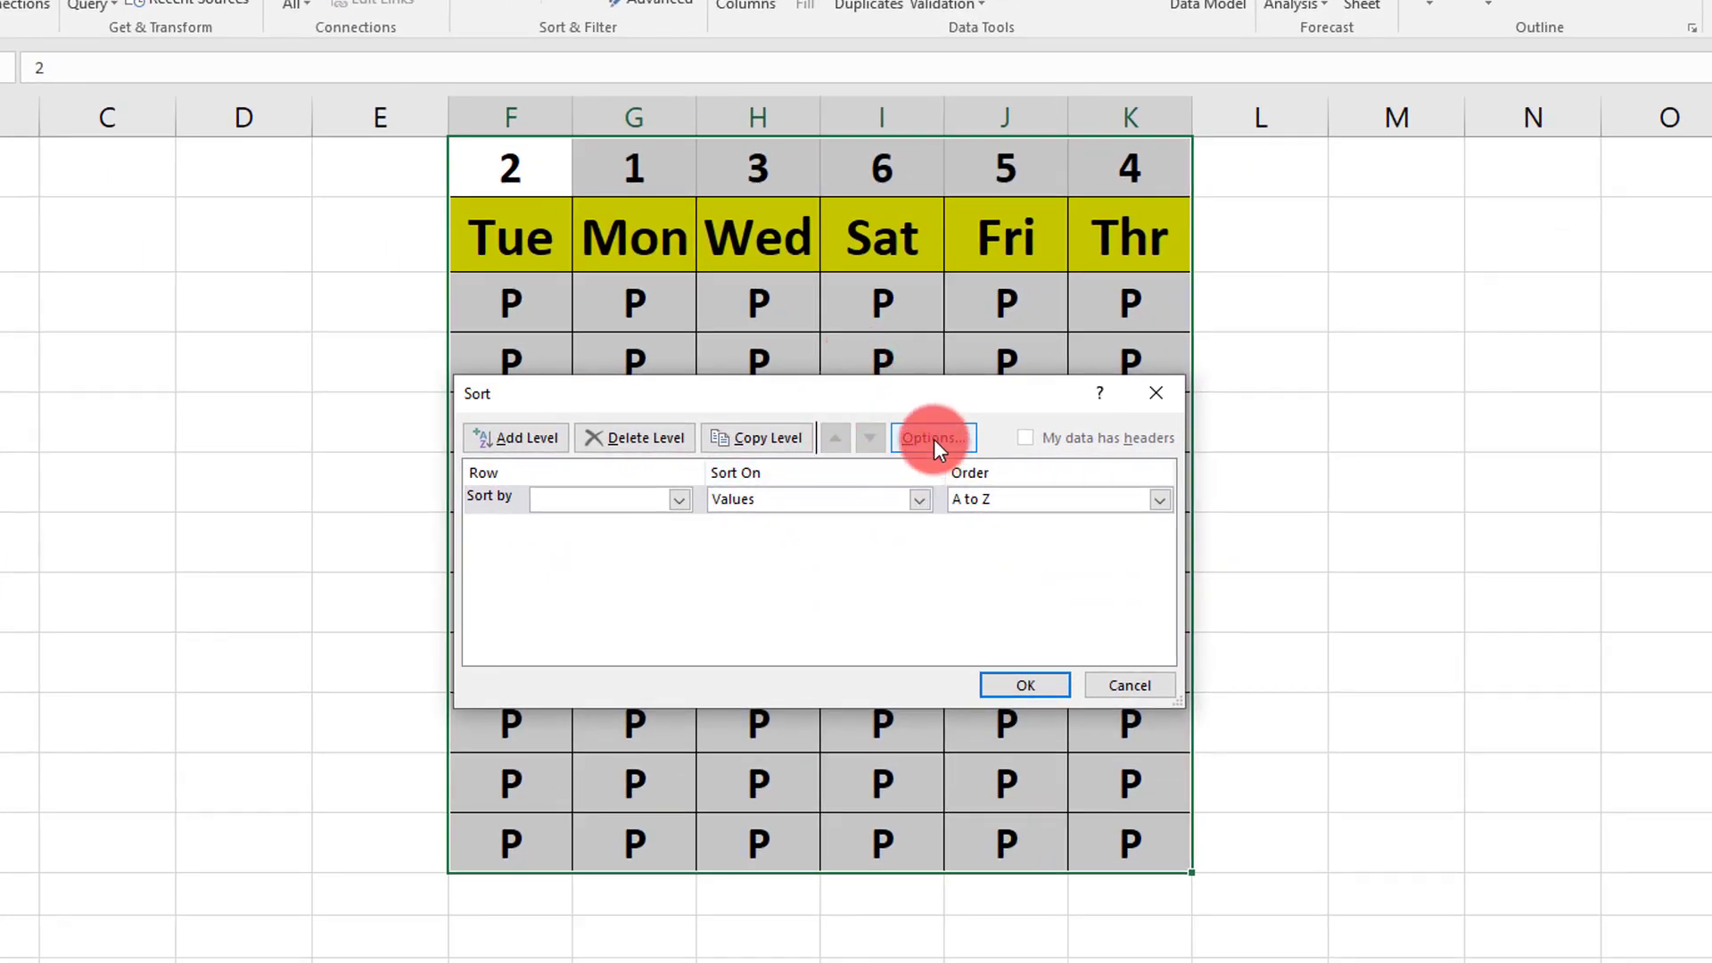
Step: Sort the table left to right by Row 1, smallest to largest, ordering Mon through Sat
{"action": "left_click", "coordinate": [933, 439]}
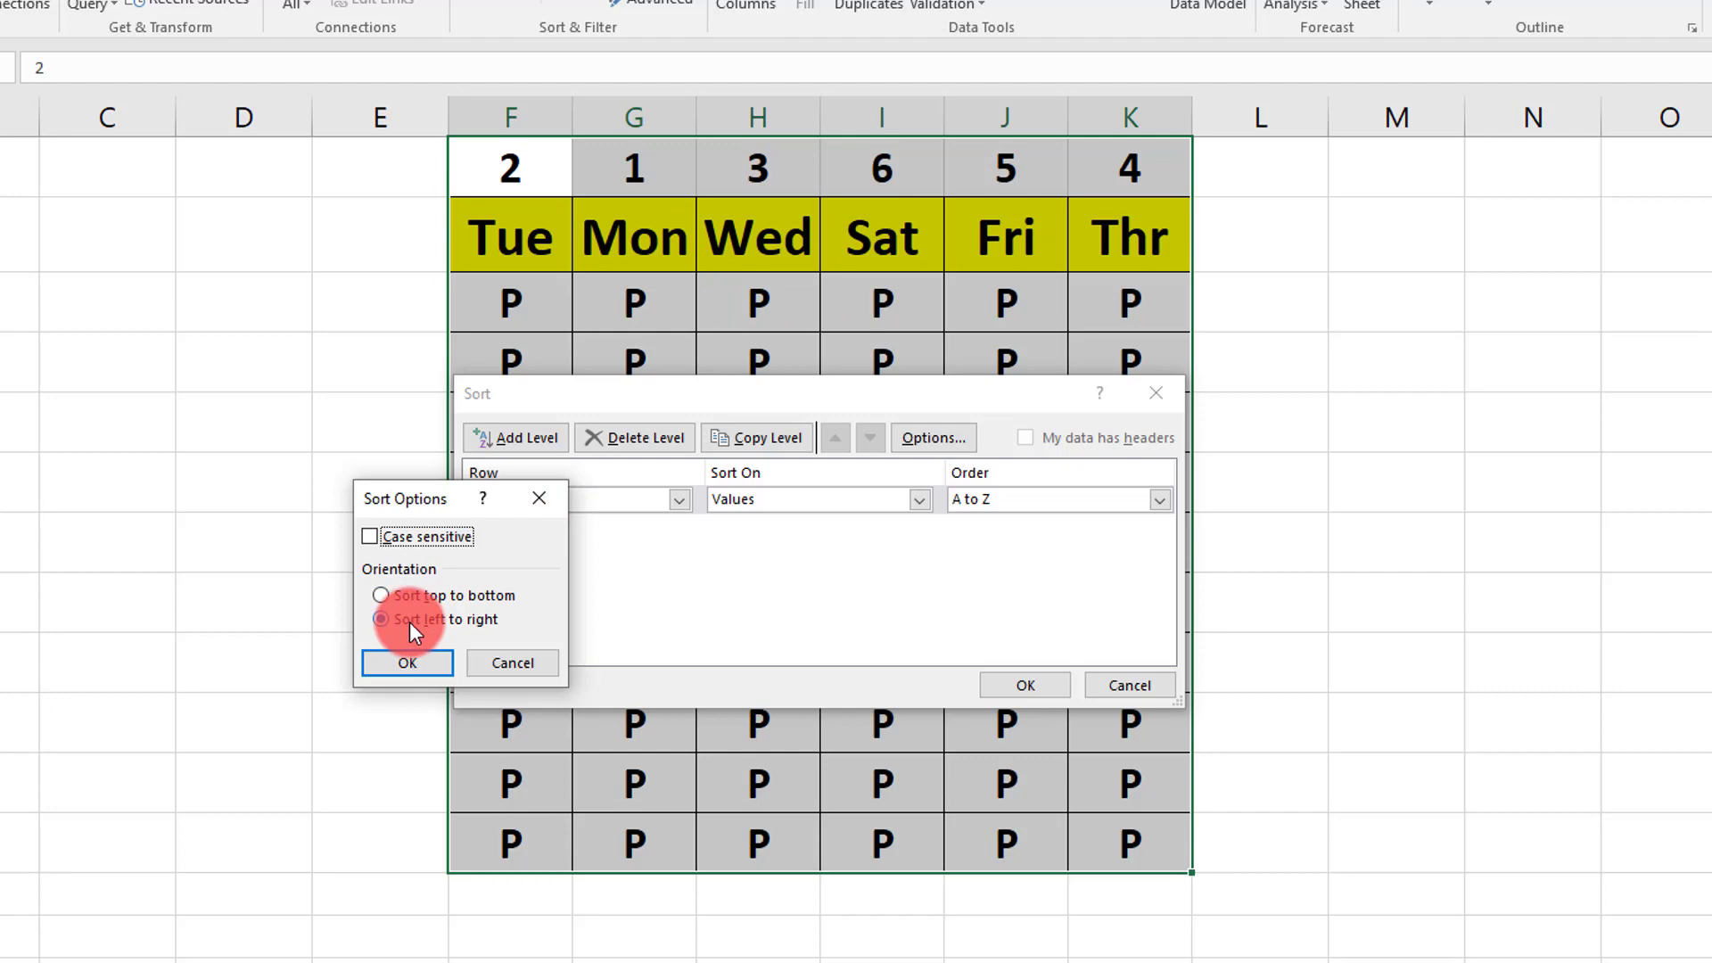
{"action": "left_click", "coordinate": [421, 658]}
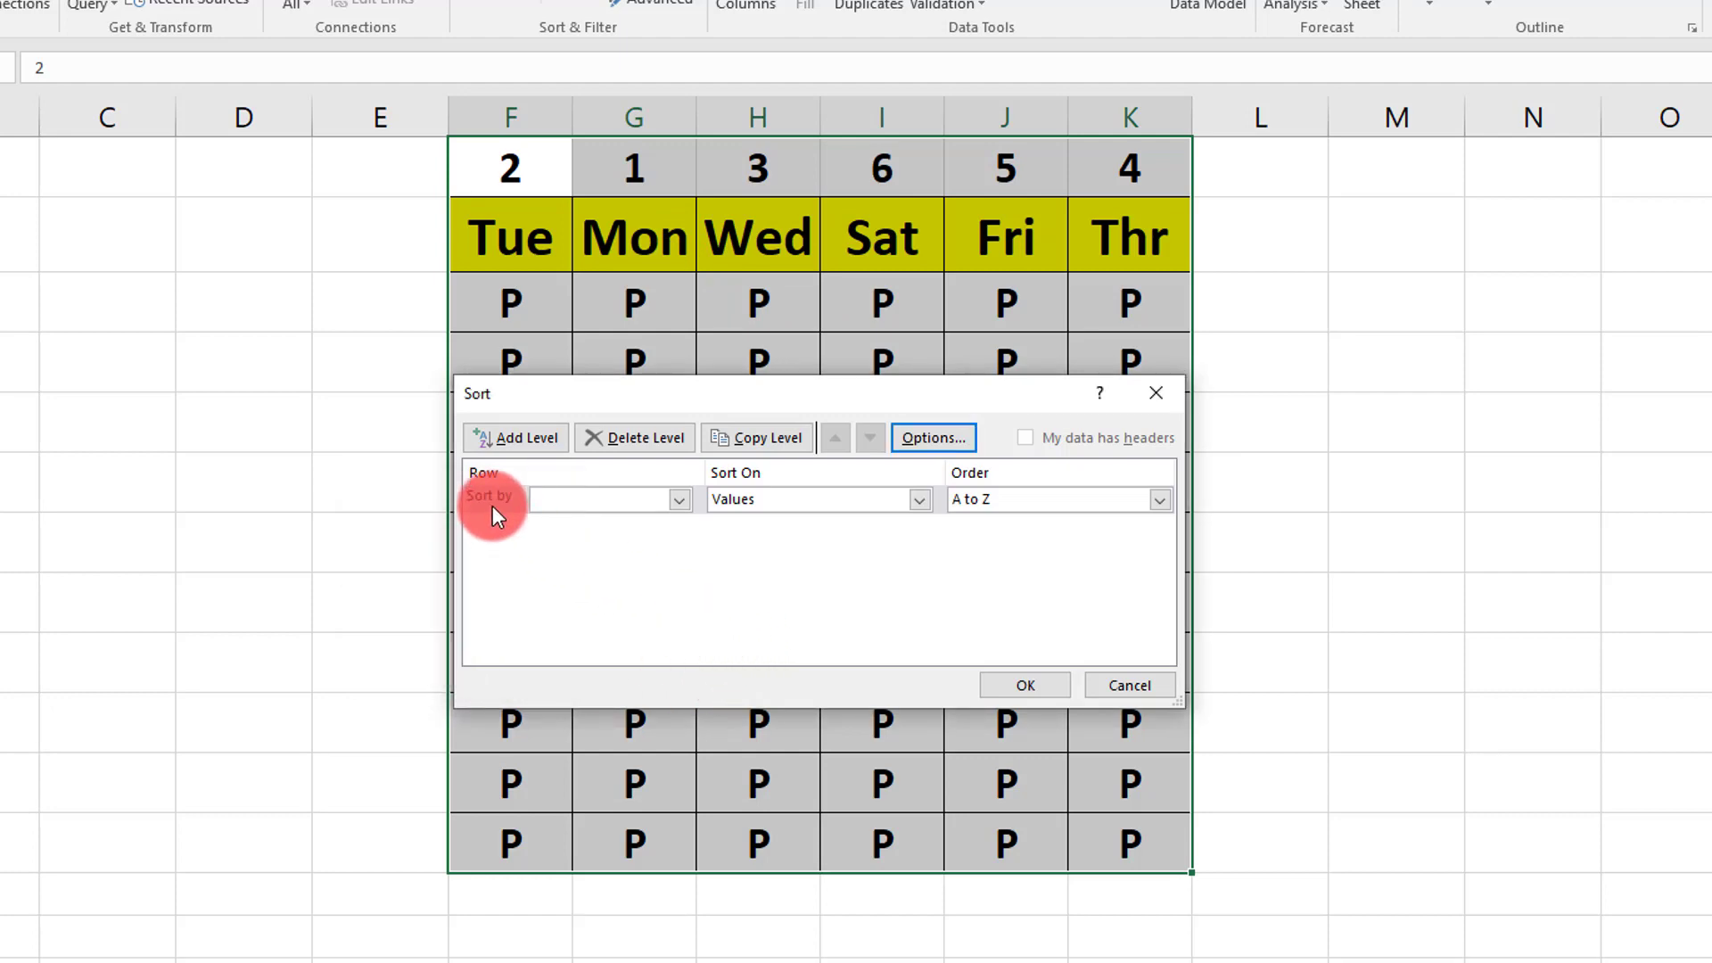
{"action": "left_click", "coordinate": [515, 481]}
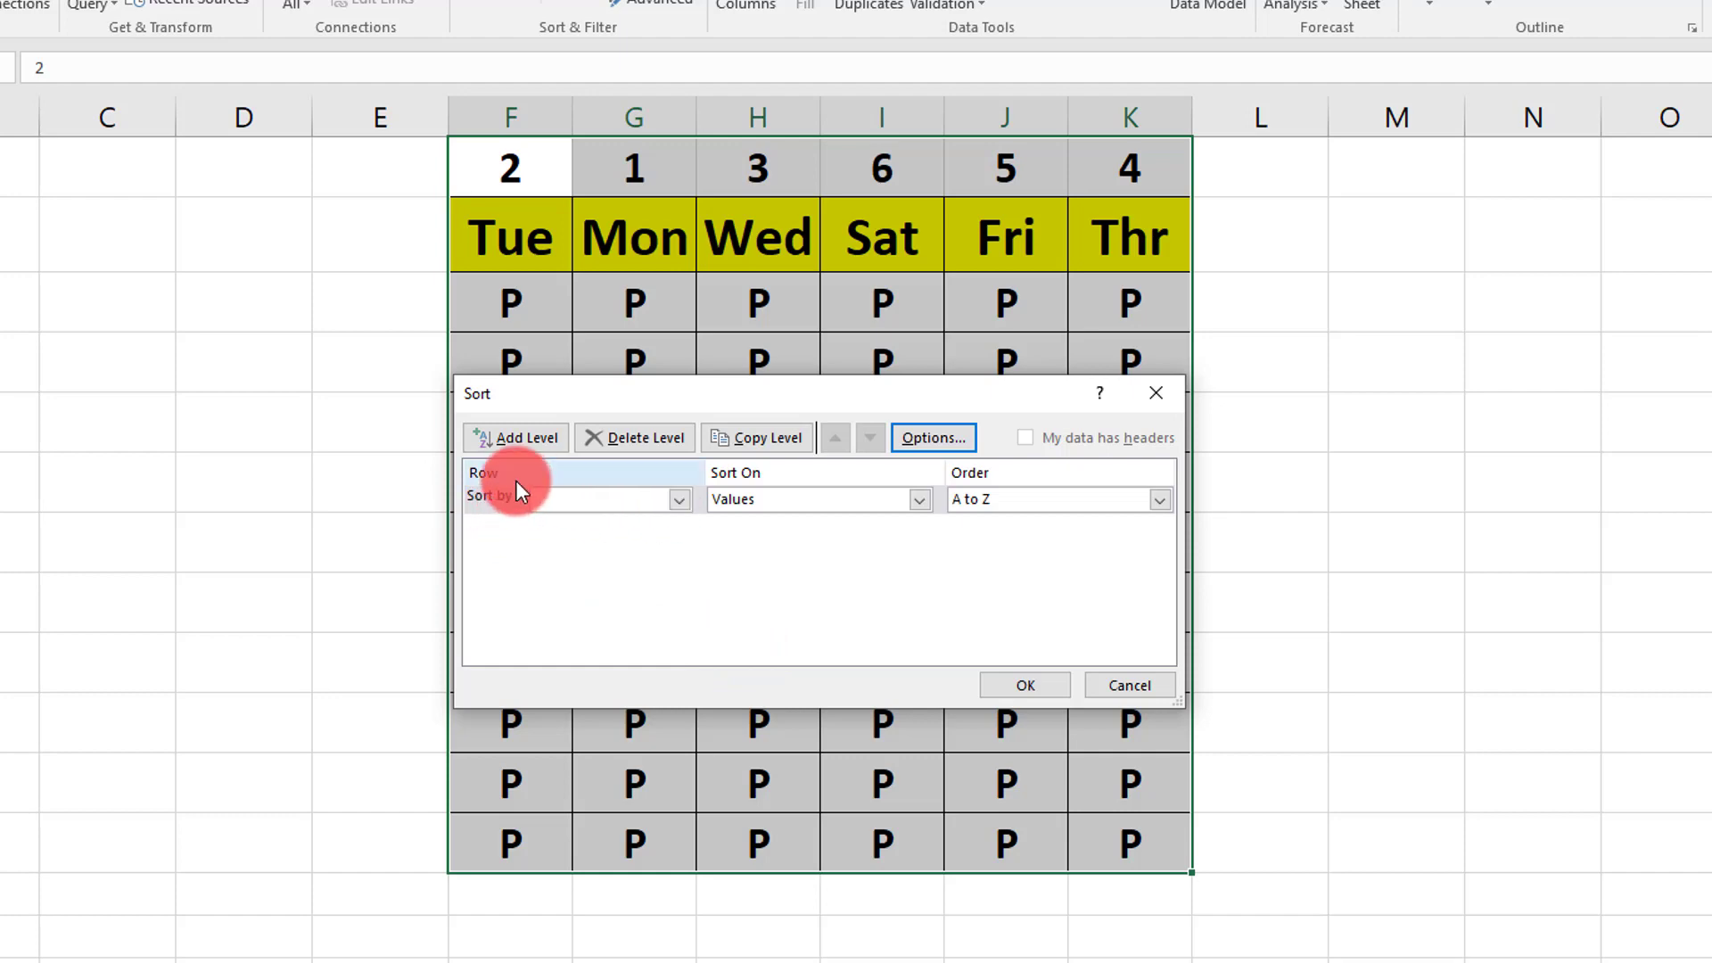
{"action": "left_click", "coordinate": [679, 501]}
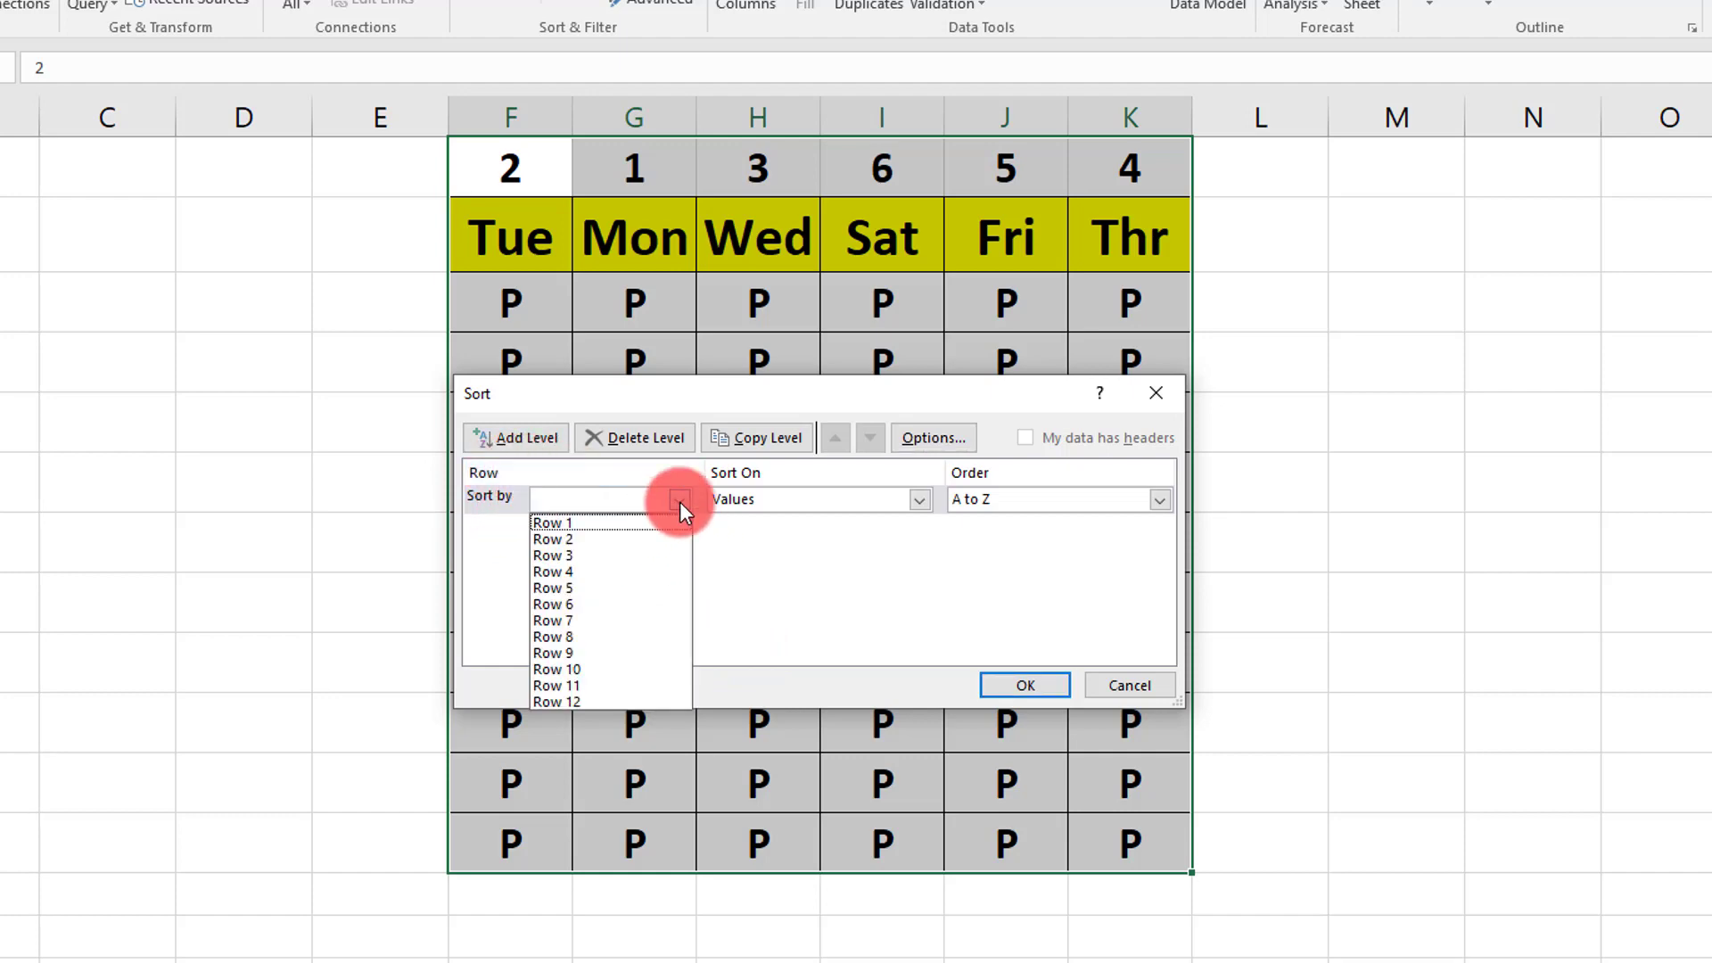
{"action": "left_click", "coordinate": [555, 526]}
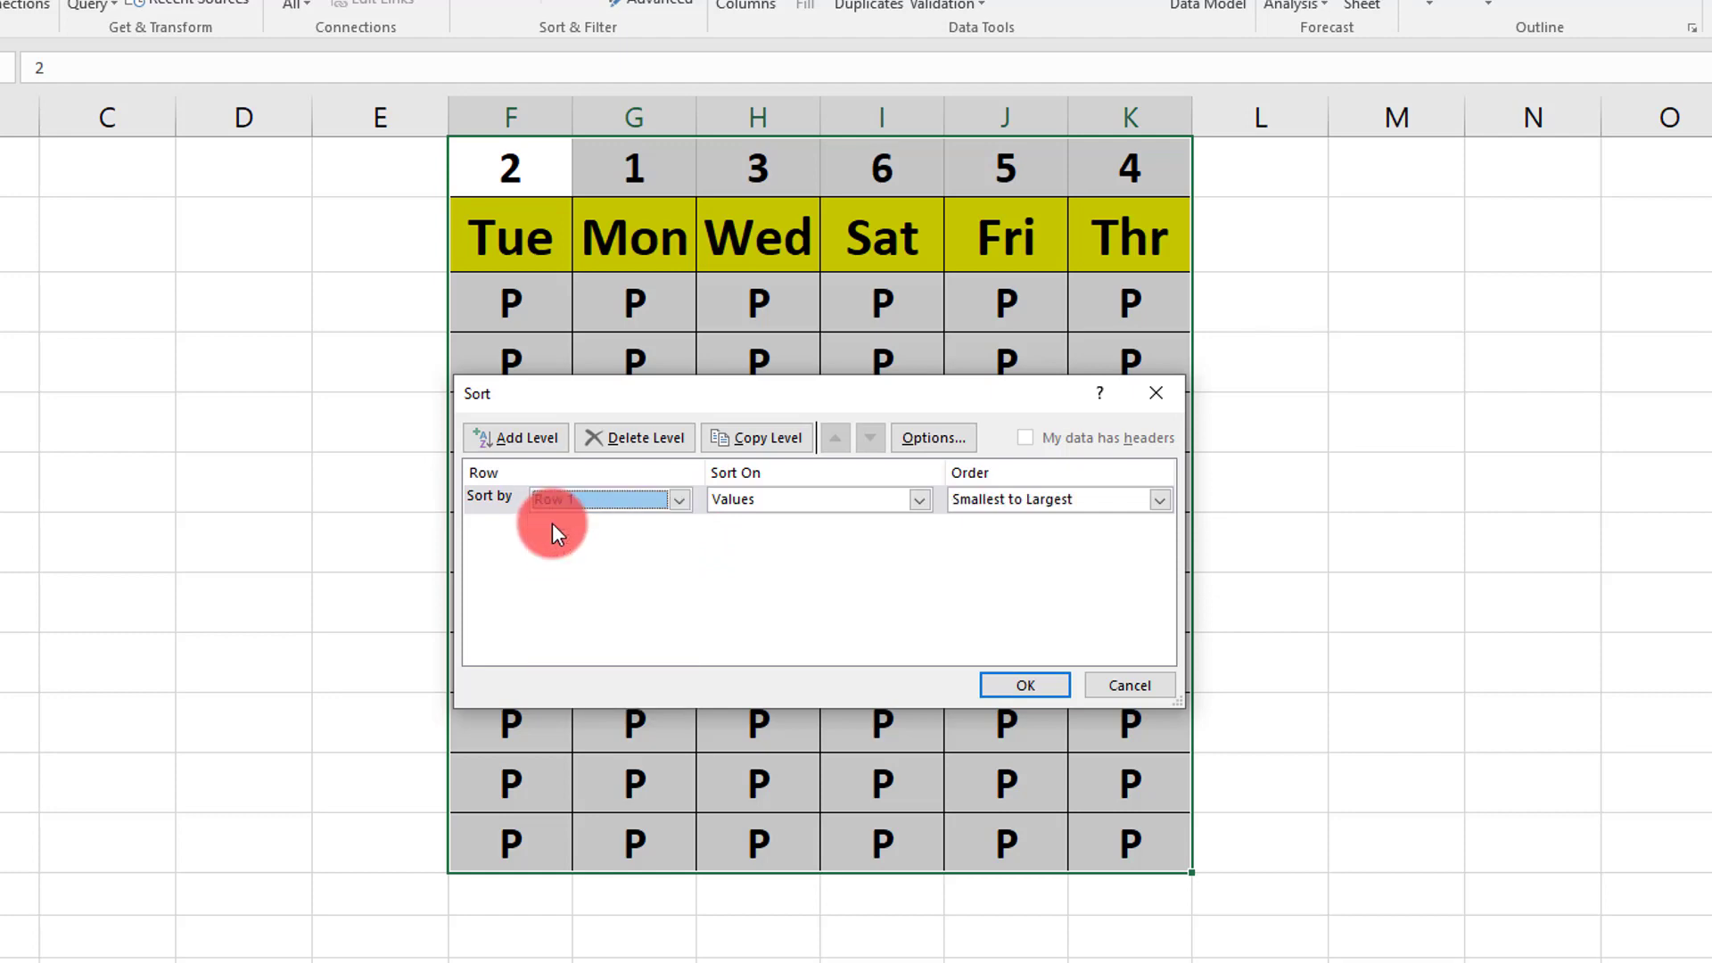
{"action": "left_click", "coordinate": [1015, 687]}
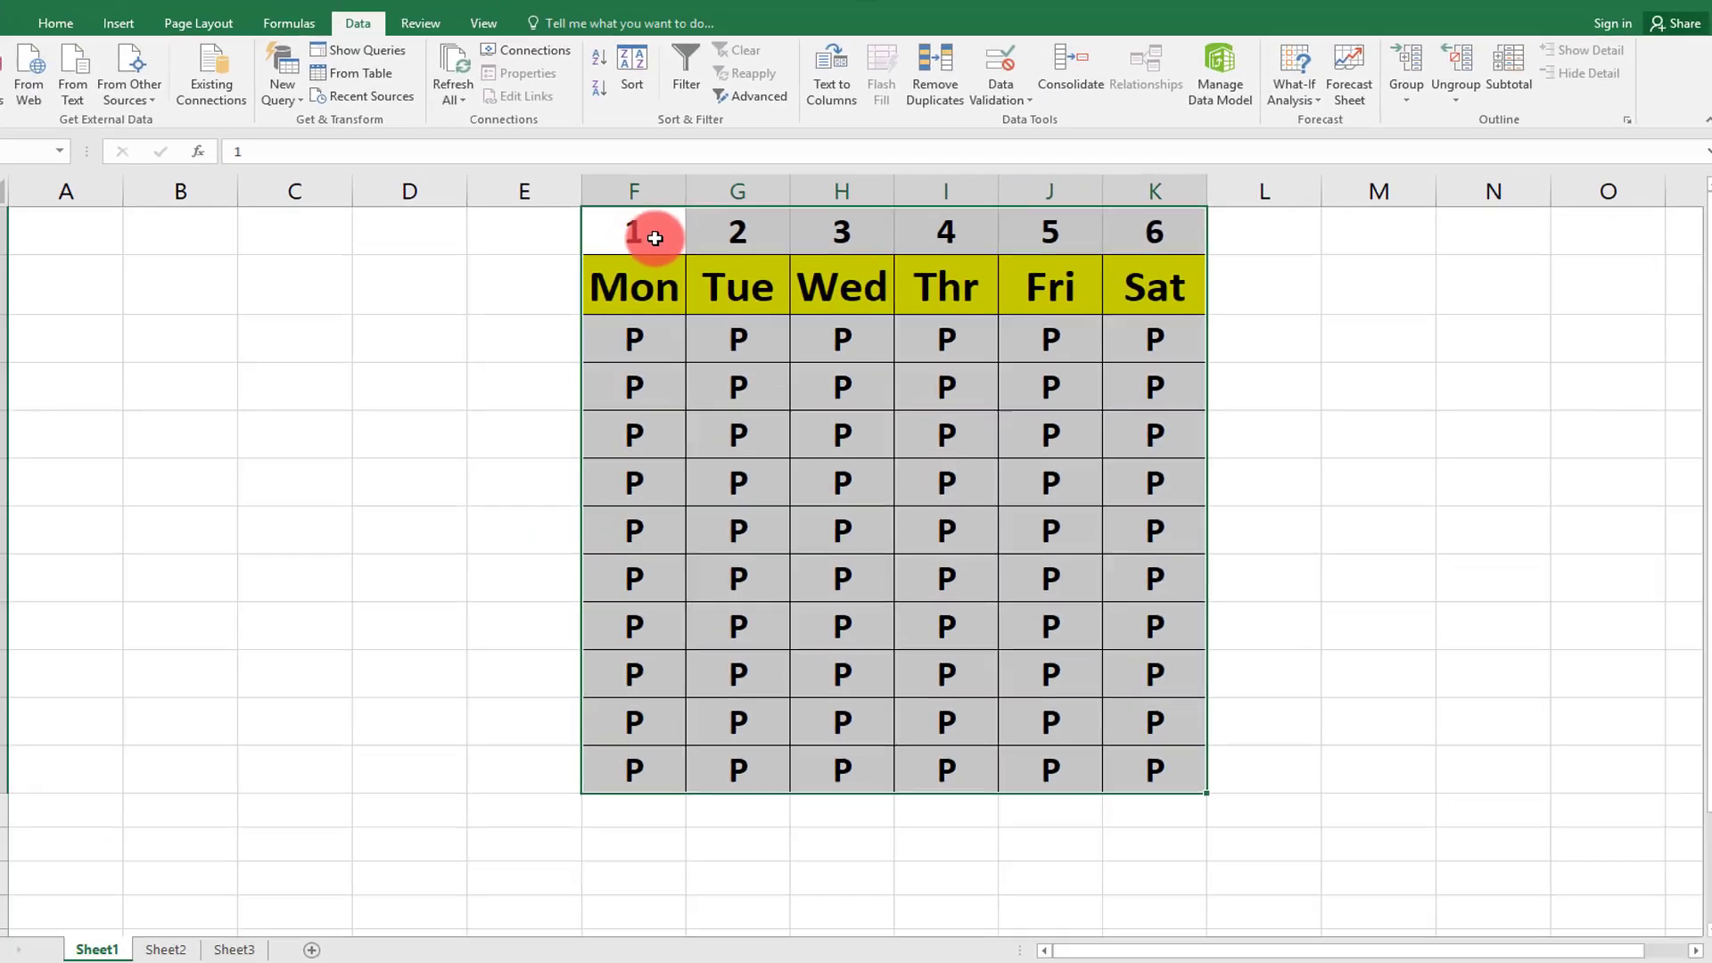
Step: Delete the entire row 1 holding the helper numbers, starting from cell F1
{"action": "left_click", "coordinate": [676, 249]}
{"action": "right_click", "coordinate": [676, 249]}
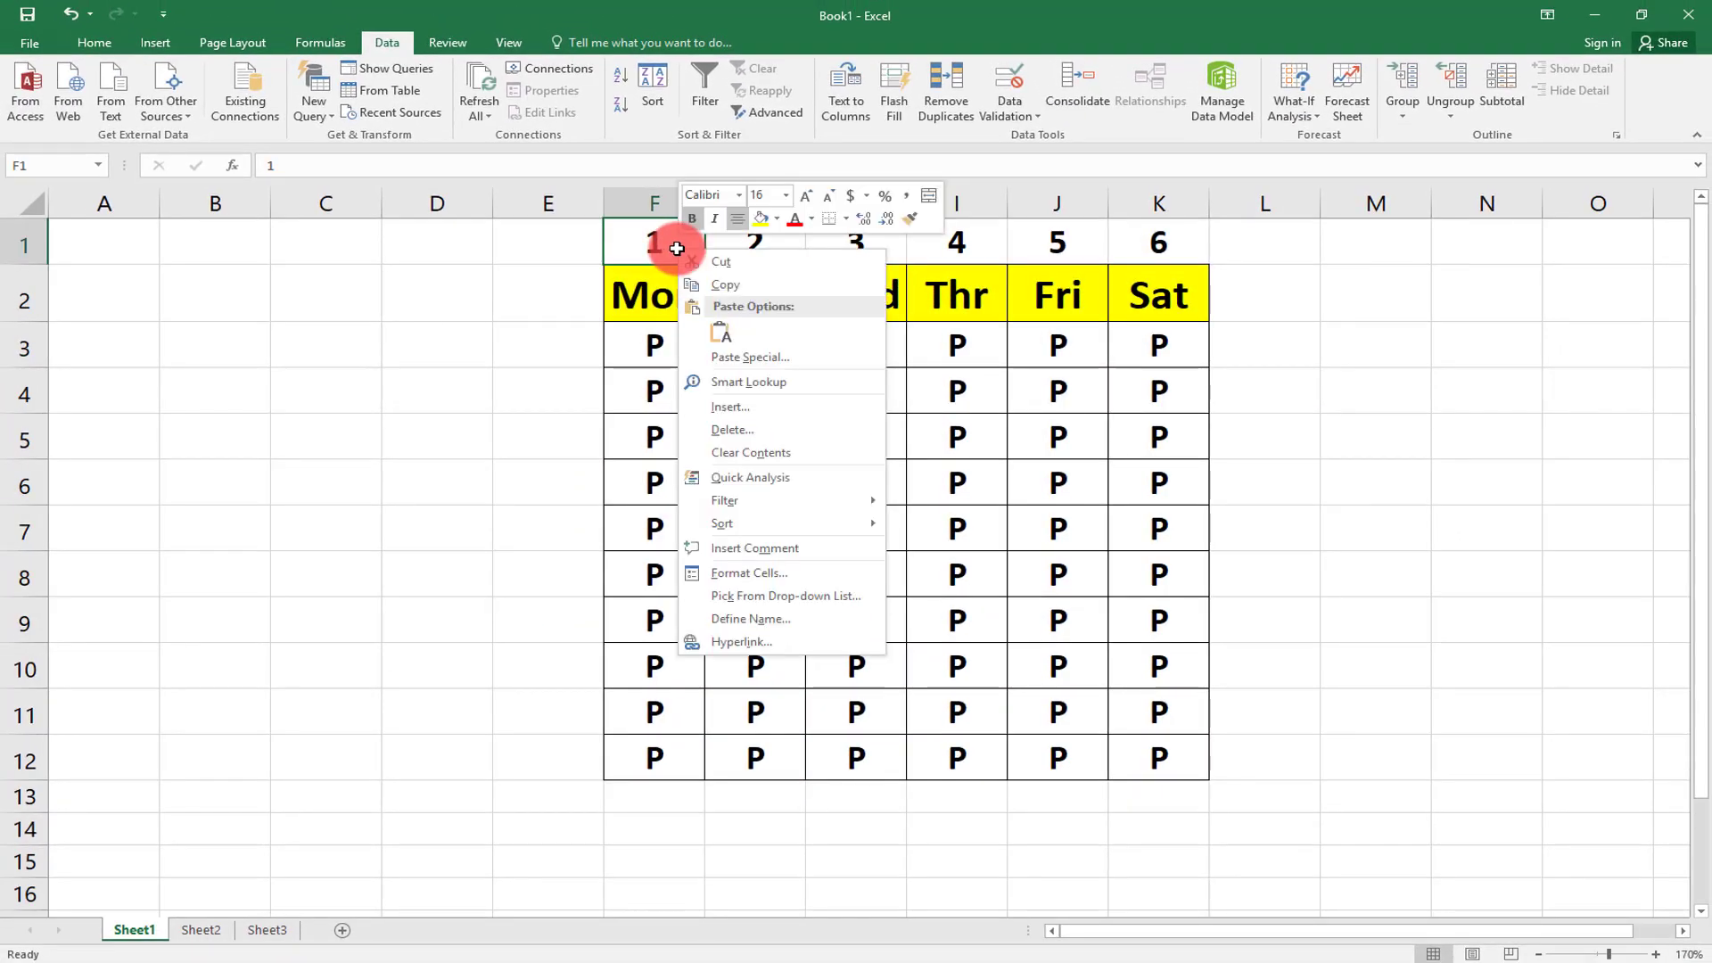
{"action": "left_click", "coordinate": [754, 428]}
{"action": "left_click", "coordinate": [736, 428]}
{"action": "left_click", "coordinate": [737, 476]}
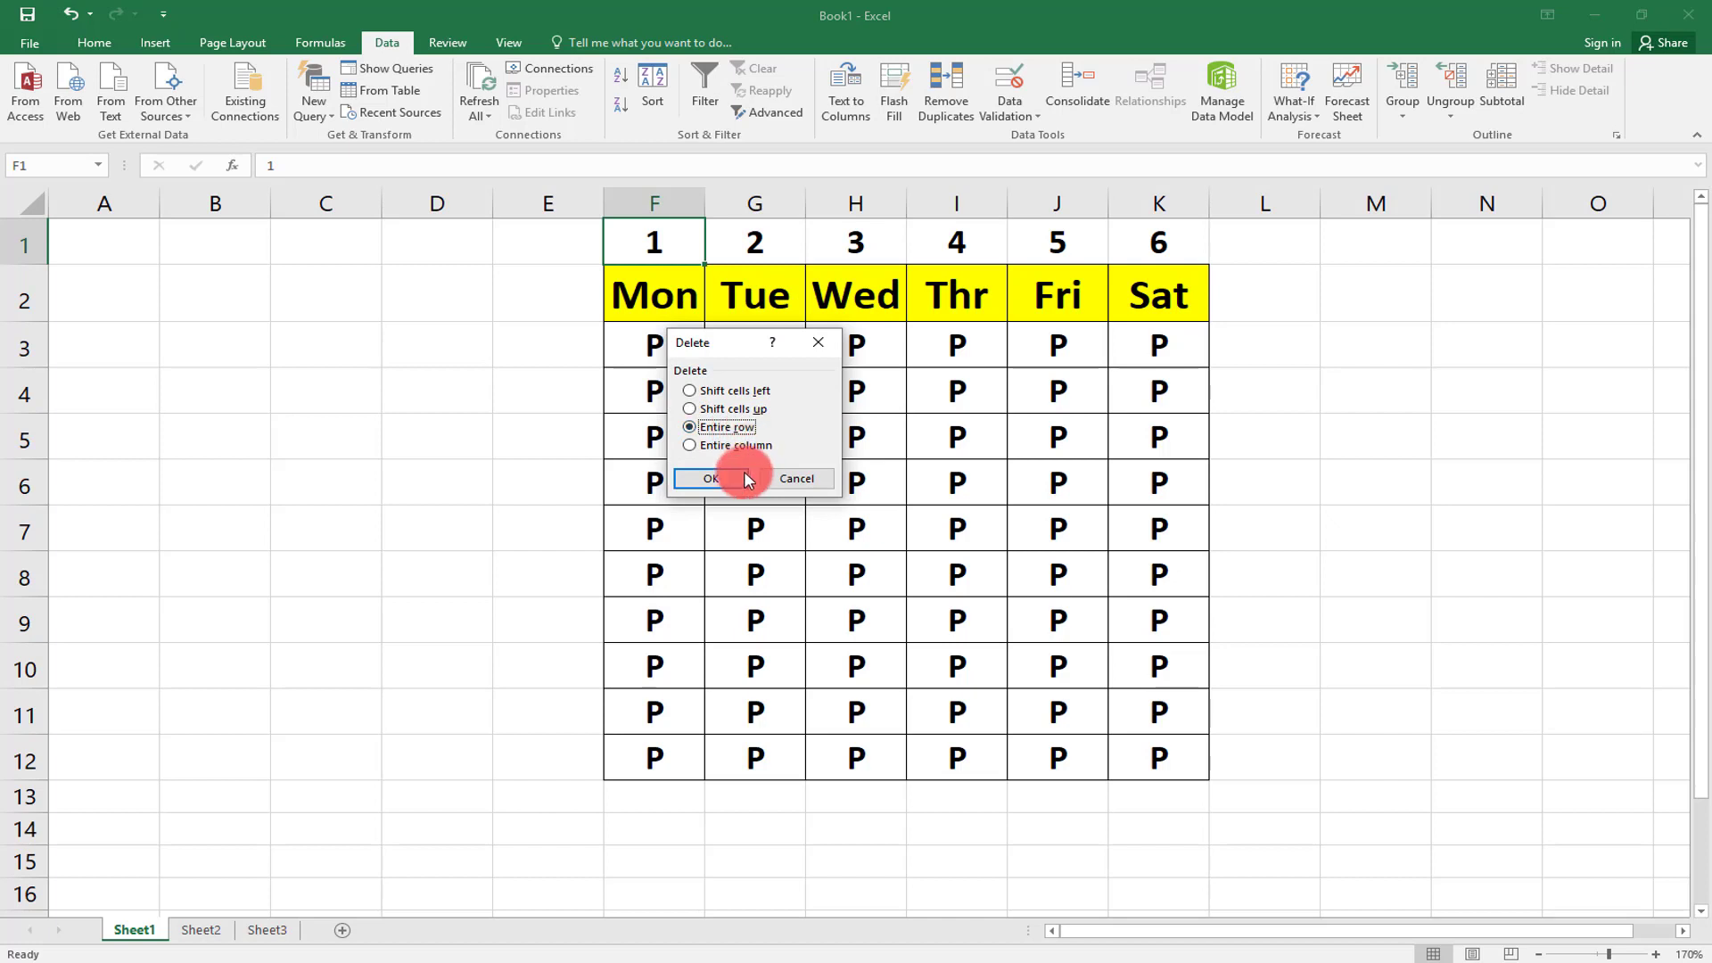